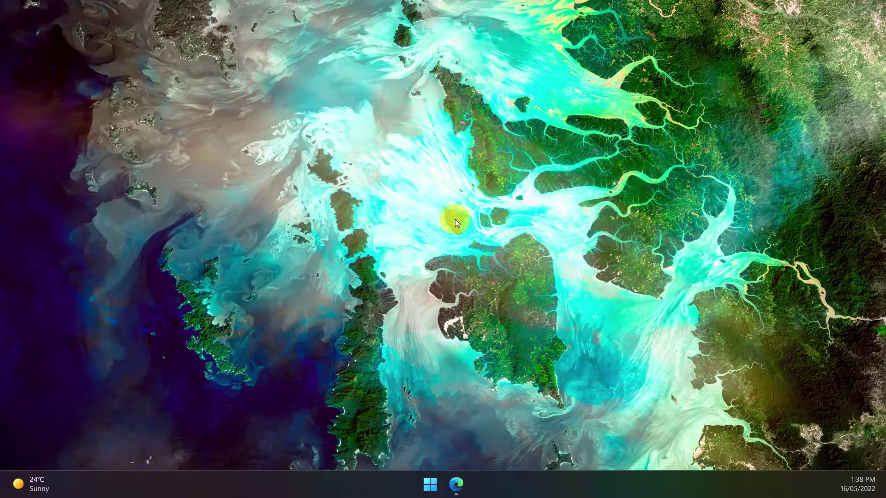
Step: In Edge, launch the Forms app from the Microsoft 365 app launcher
left_click(456, 483)
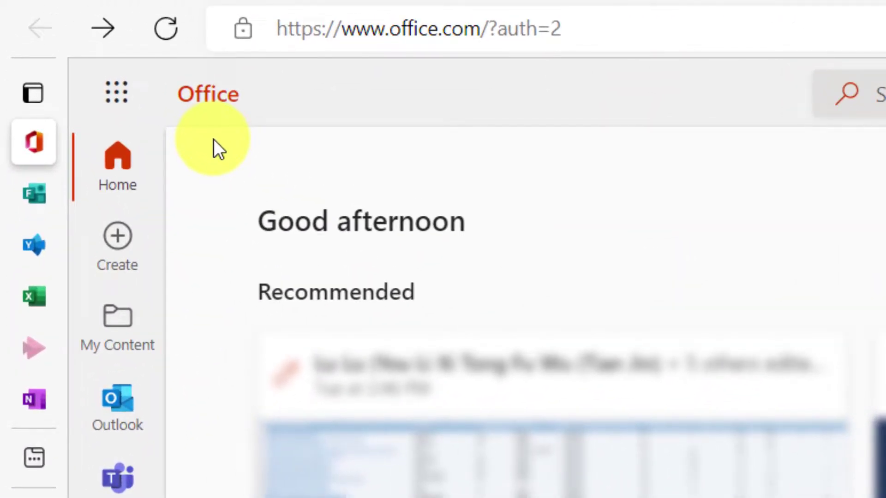
left_click(118, 98)
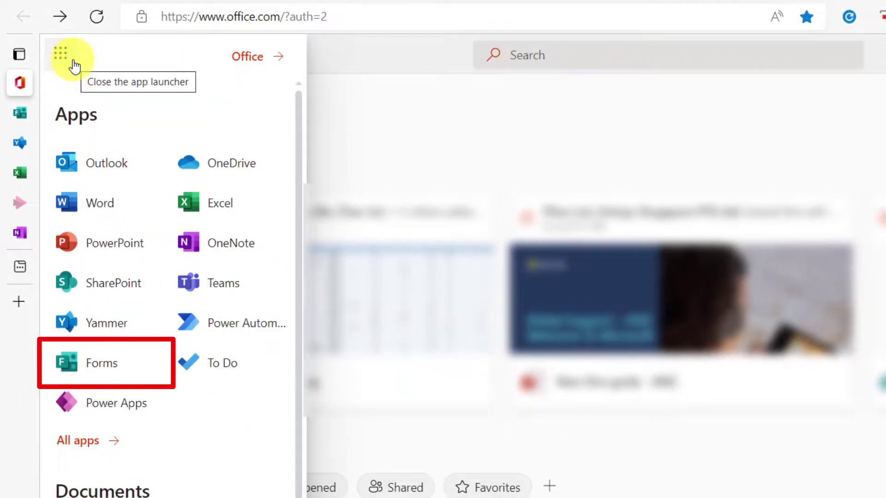
left_click(124, 373)
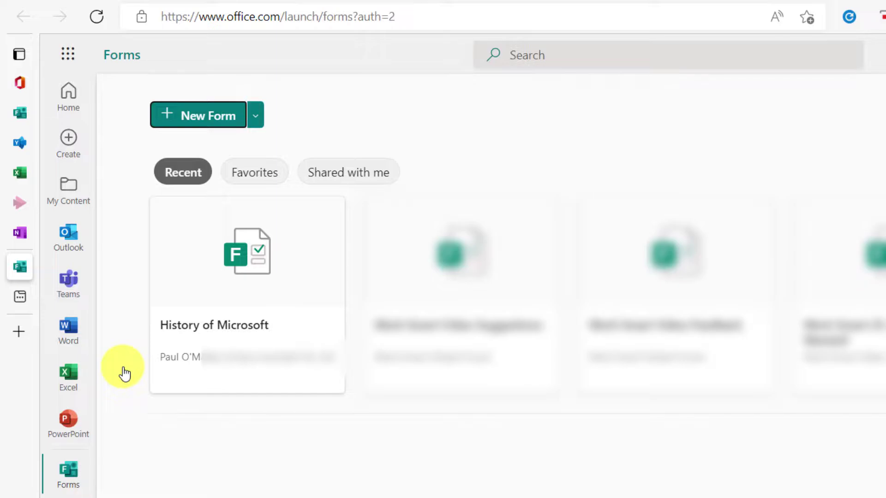
Step: Expand the New Form dropdown so the New Quiz option is showing
left_click(257, 118)
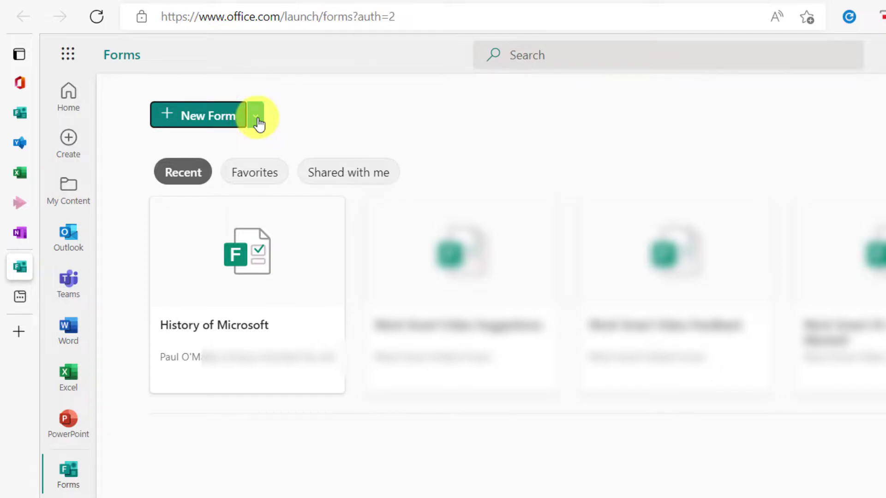
left_click(256, 118)
left_click(256, 118)
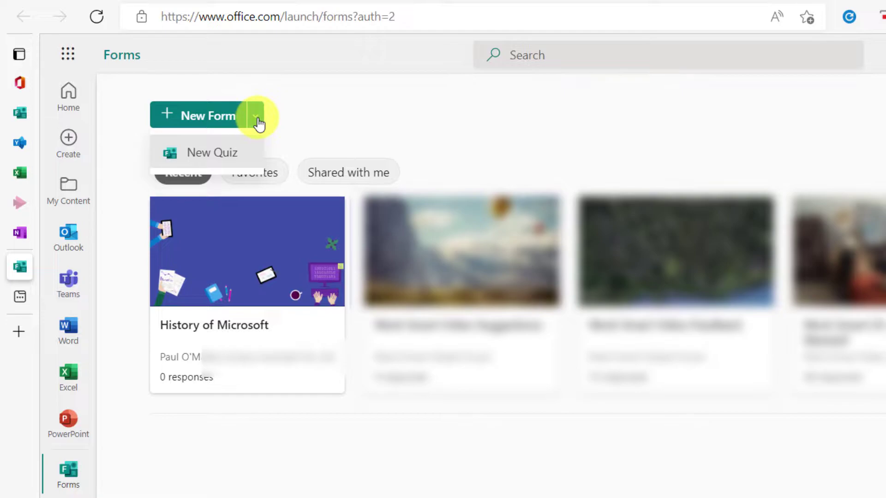
Step: Open the 'History of Microsoft' quiz, look through its questions, and preview it
left_click(206, 333)
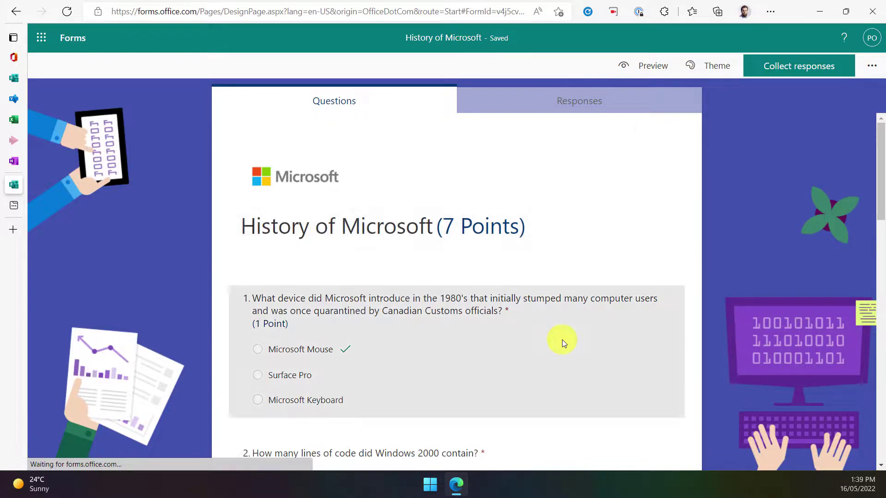
scroll(562, 342, "down", 5)
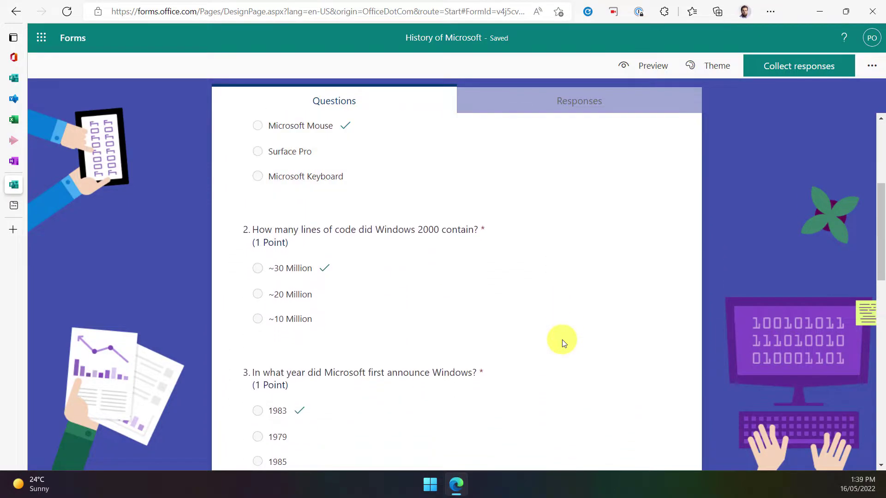
scroll(563, 342, "down", 4)
scroll(563, 342, "down", 3)
scroll(563, 342, "down", 2)
scroll(563, 342, "down", 3)
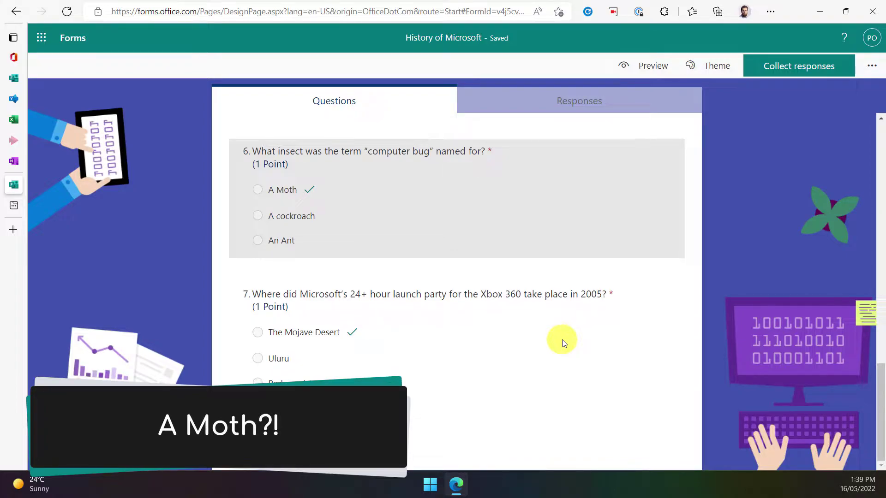
left_click(653, 71)
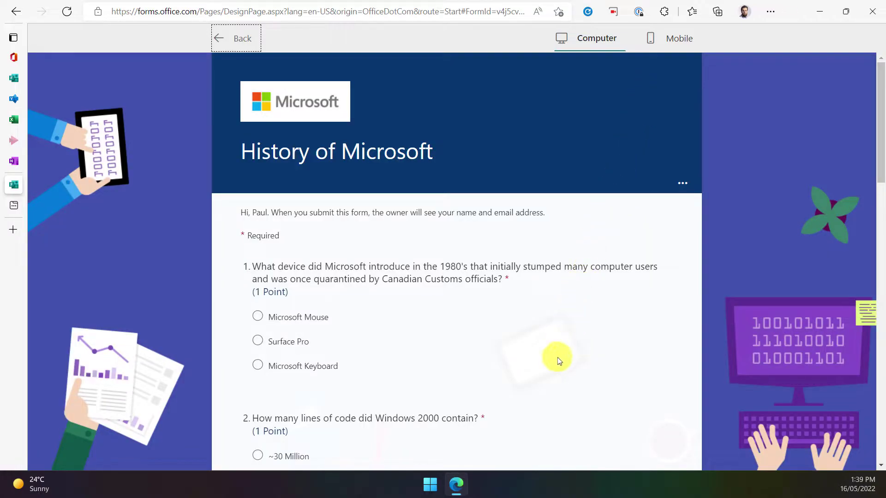
Step: Scroll through the respondent preview, then go back to the quiz editor
scroll(554, 368, "down", 3)
scroll(554, 368, "down", 1)
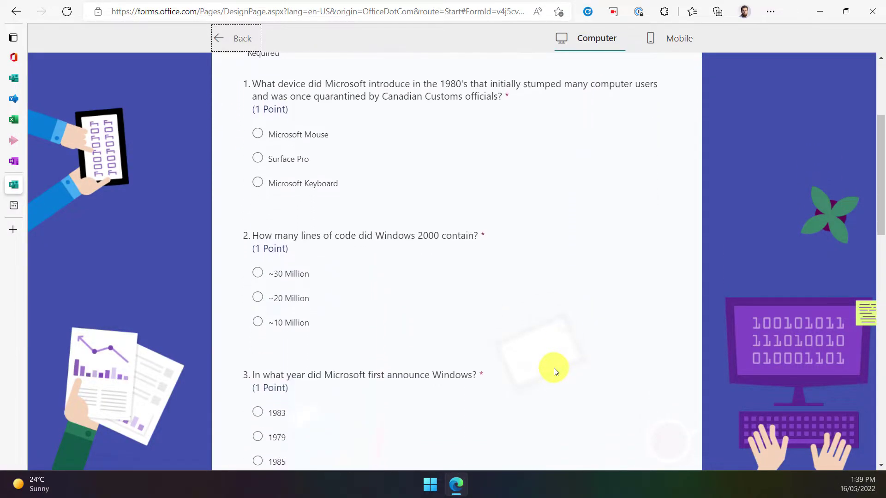
scroll(554, 367, "up", 3)
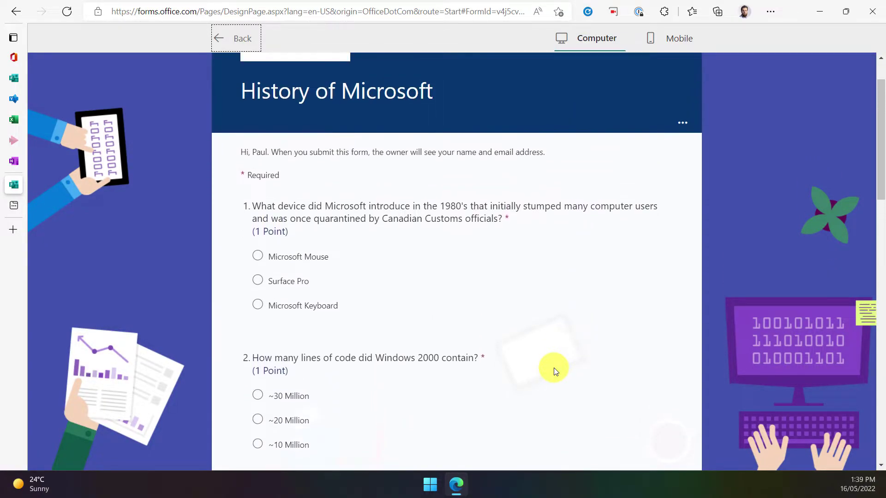
left_click(237, 39)
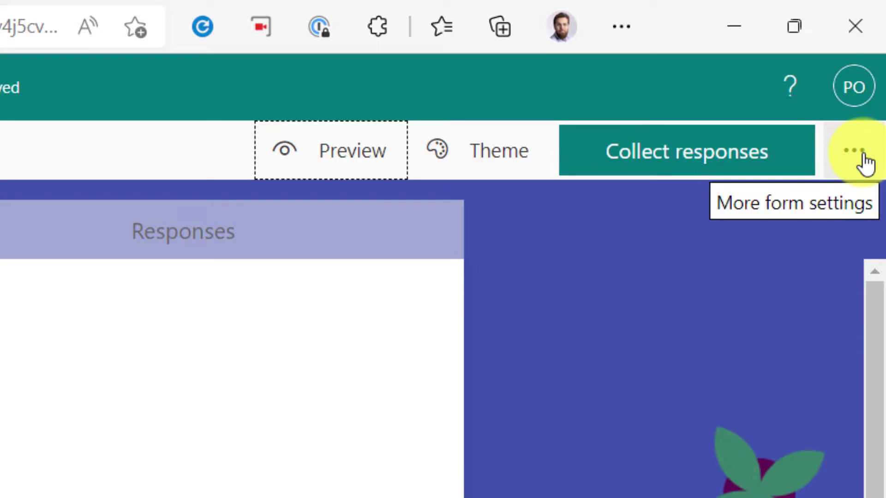
Step: Open quiz Settings, leaving Show results automatically switched on after toggling it
left_click(863, 156)
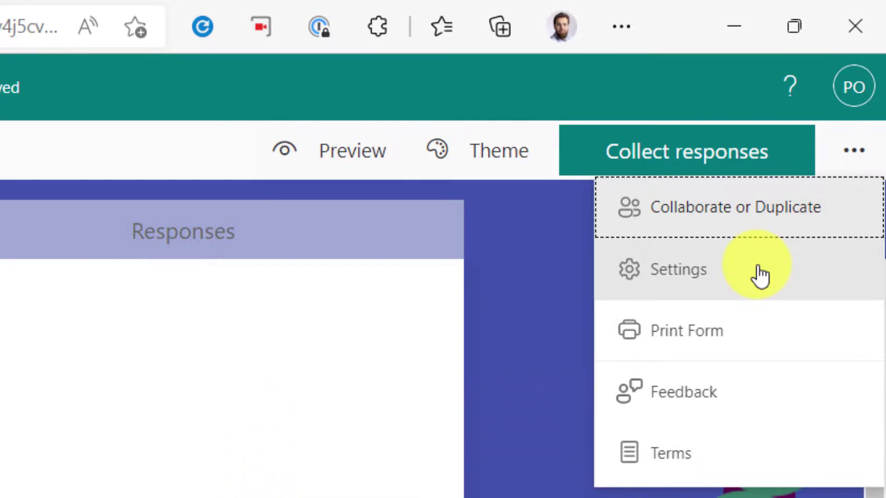
left_click(759, 276)
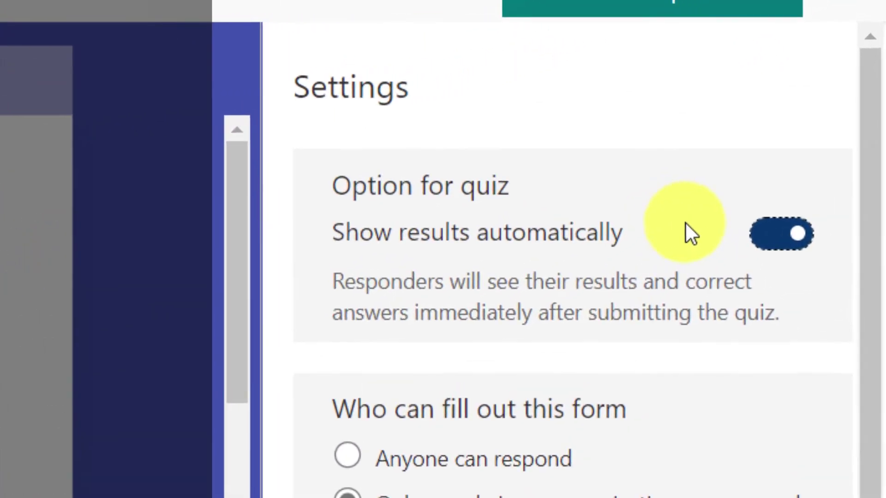
left_click(847, 105)
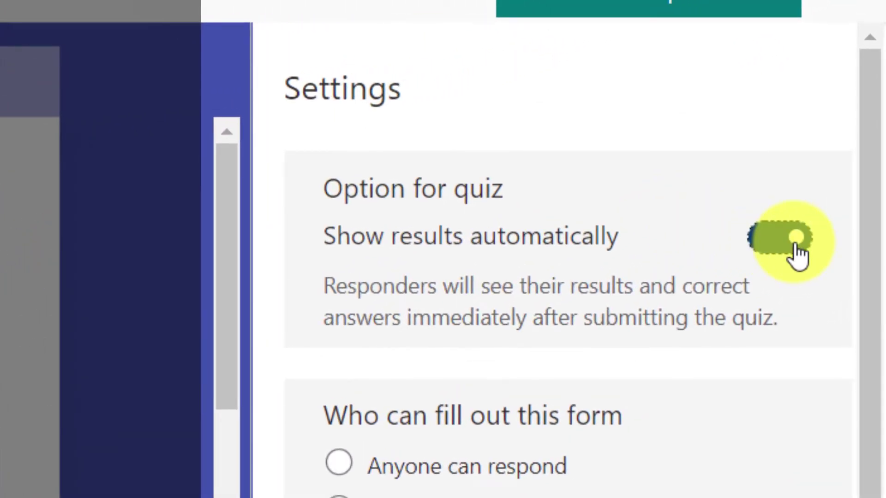
left_click(797, 251)
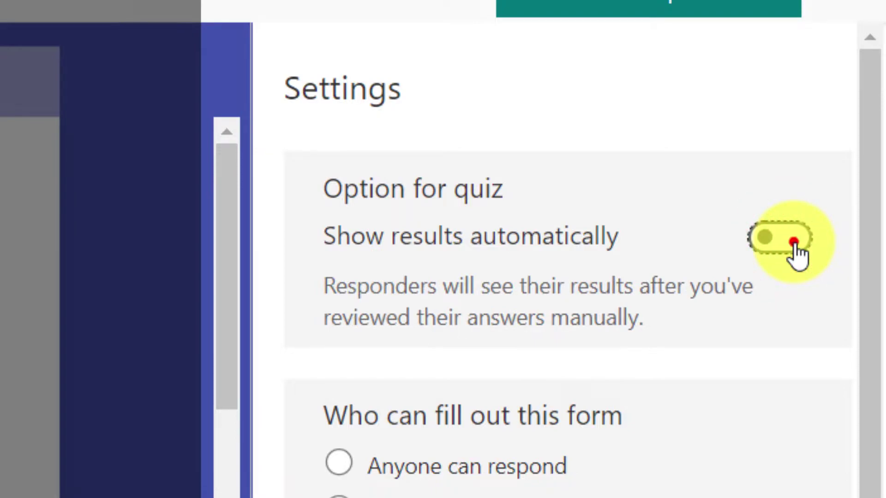
left_click(793, 243)
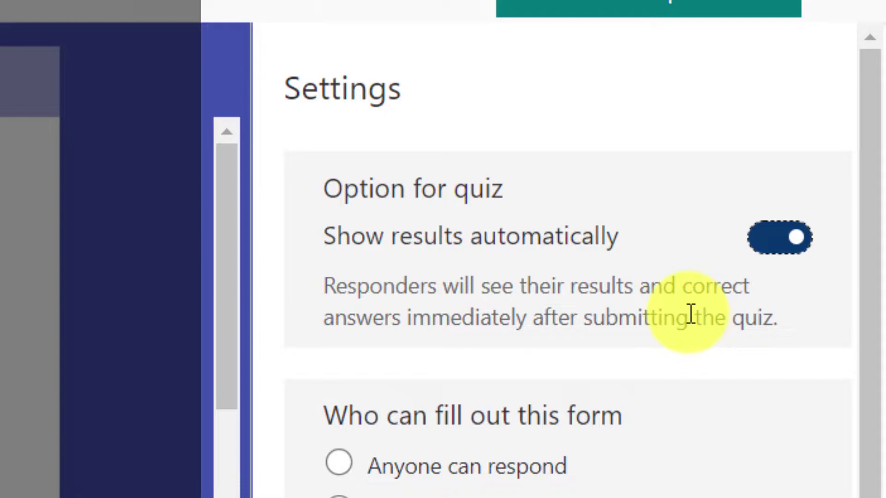
Step: Uncheck the Record name and One response per person settings
scroll(690, 314, "down", 5)
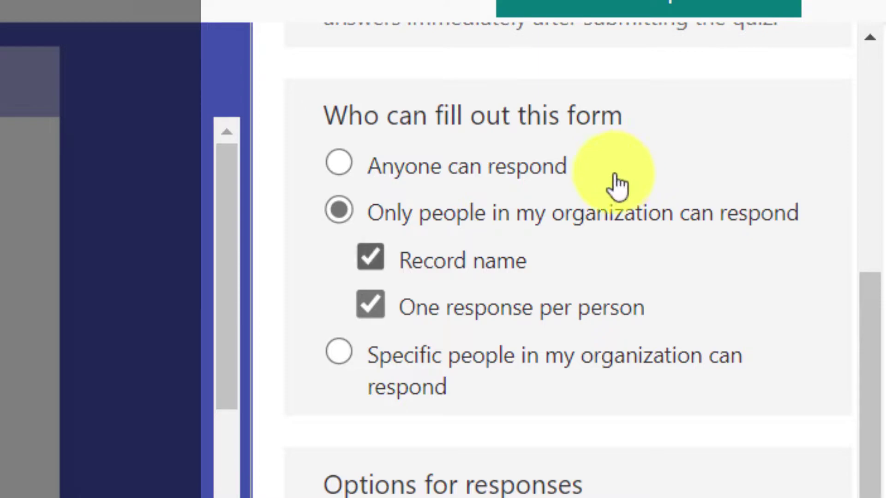
left_click(374, 253)
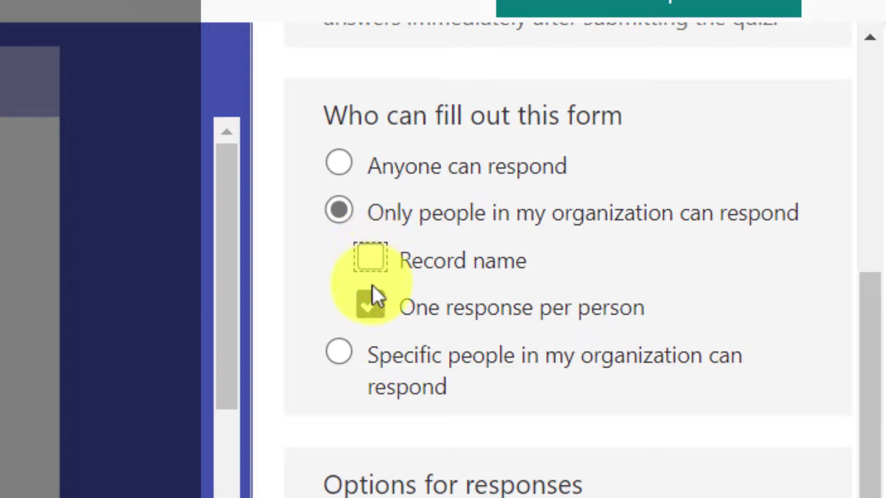
left_click(371, 307)
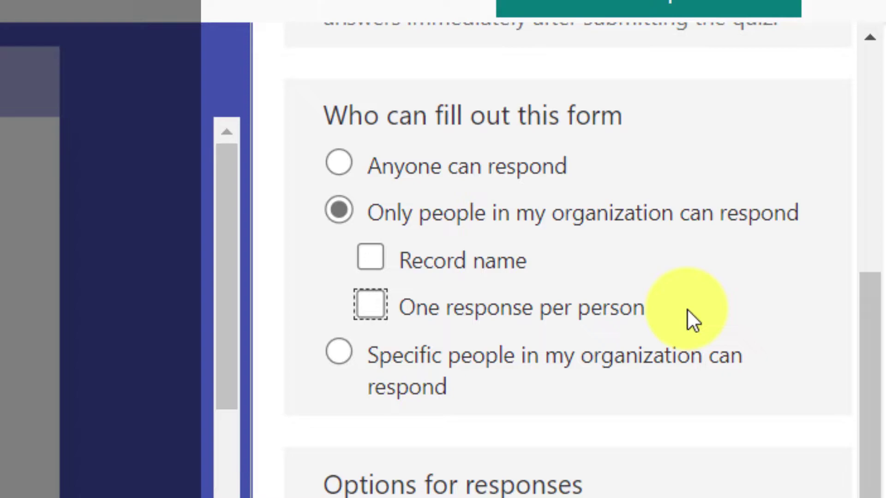
Step: Stop accepting responses, with the message 'This quiz is no longer available'
scroll(588, 336, "down", 5)
scroll(583, 103, "down", 5)
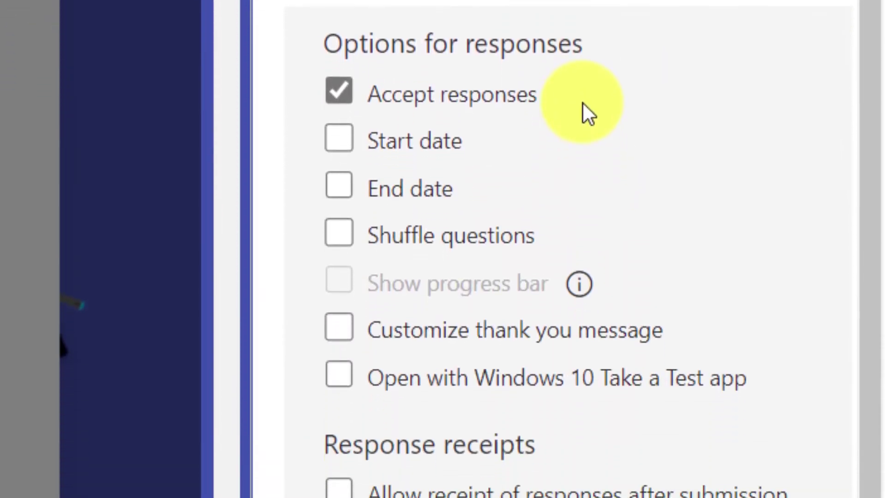
left_click(343, 81)
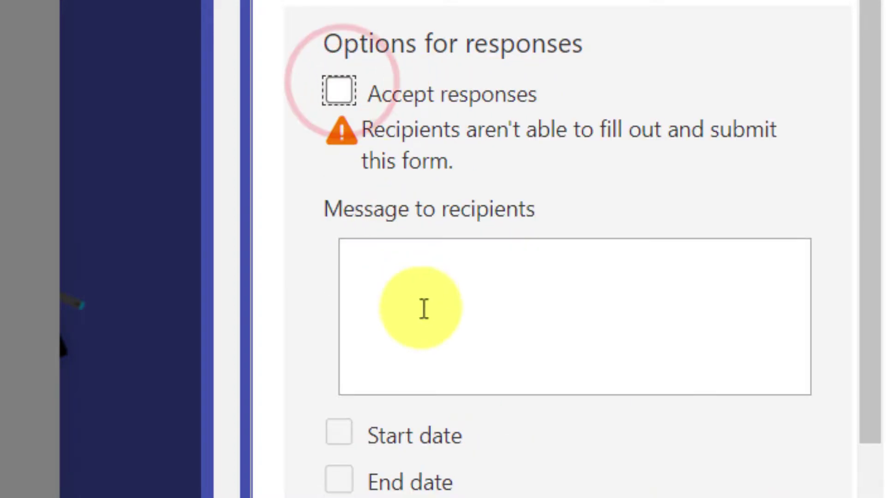
left_click(422, 310)
type("This ")
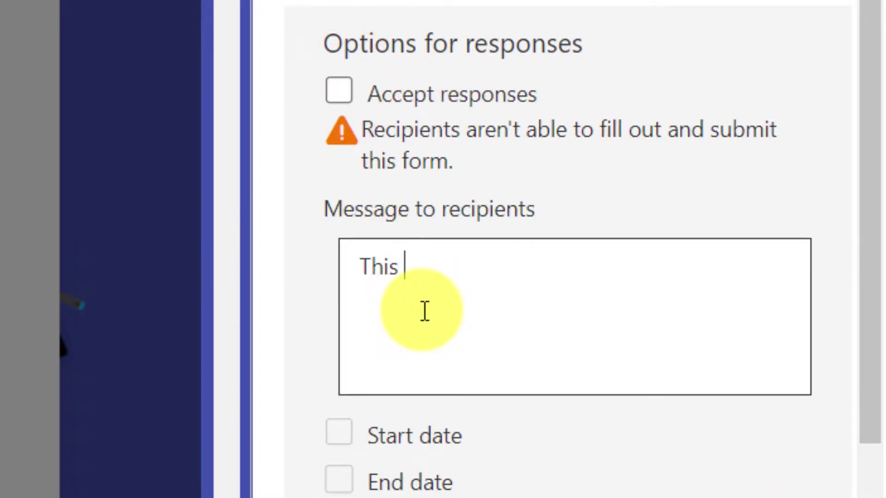
type("quiz is ")
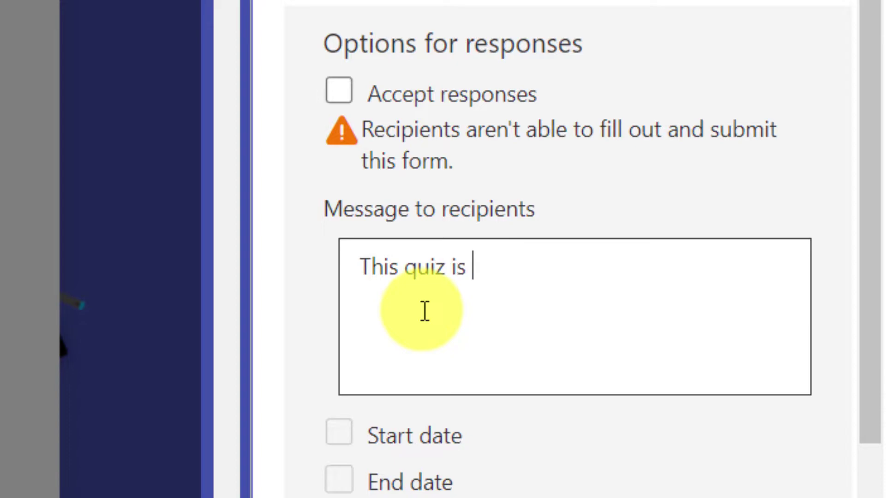
type("no longer available")
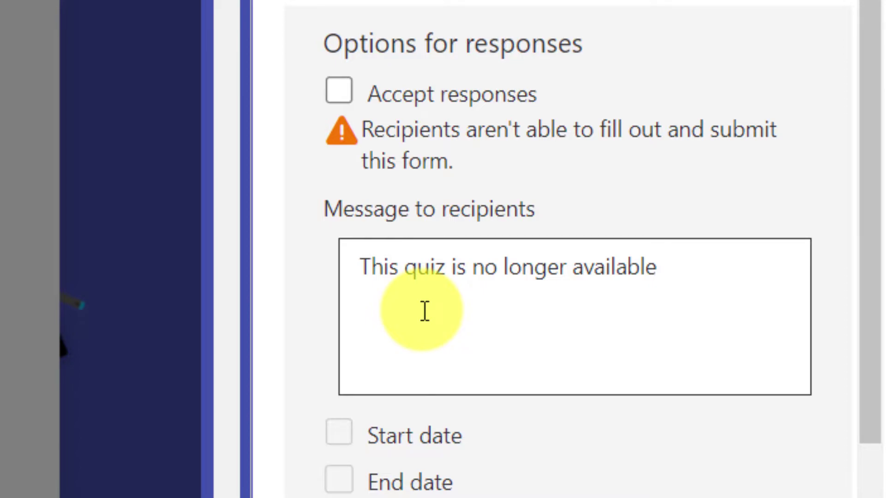
Step: Re-enable responses, scheduled from 5/16/2022 2:30 PM to 2:45 PM
left_click(339, 90)
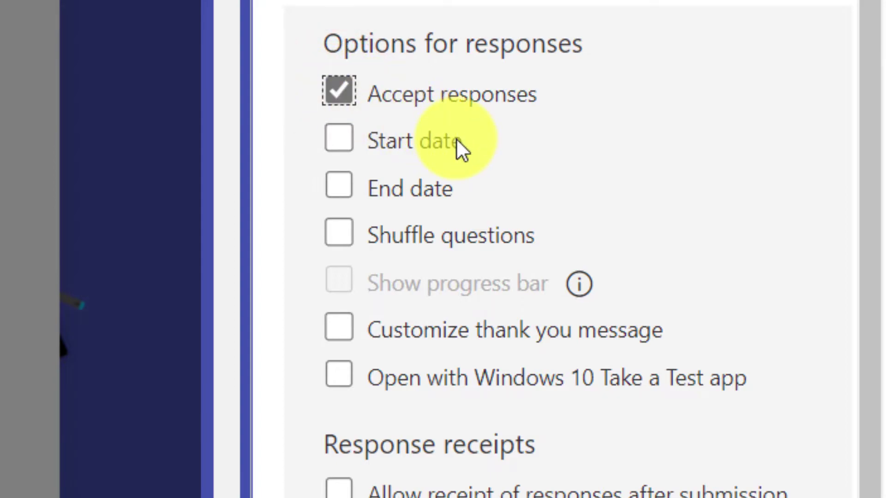
left_click(338, 143)
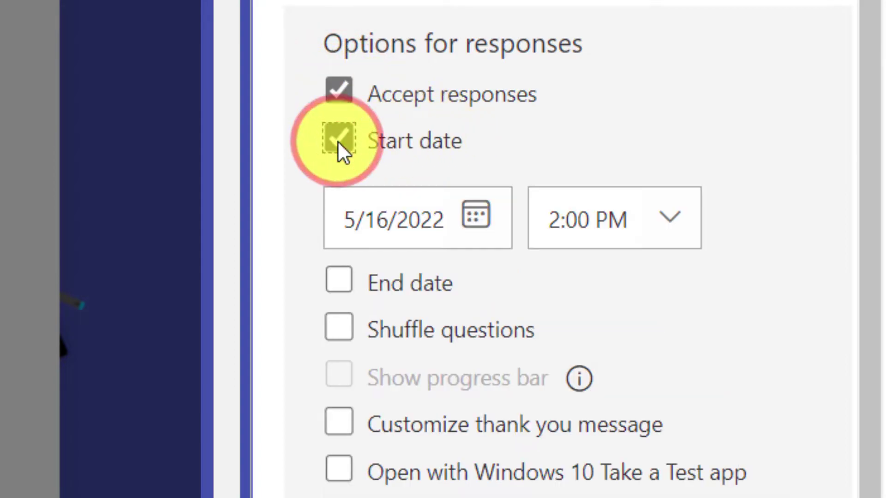
left_click(676, 221)
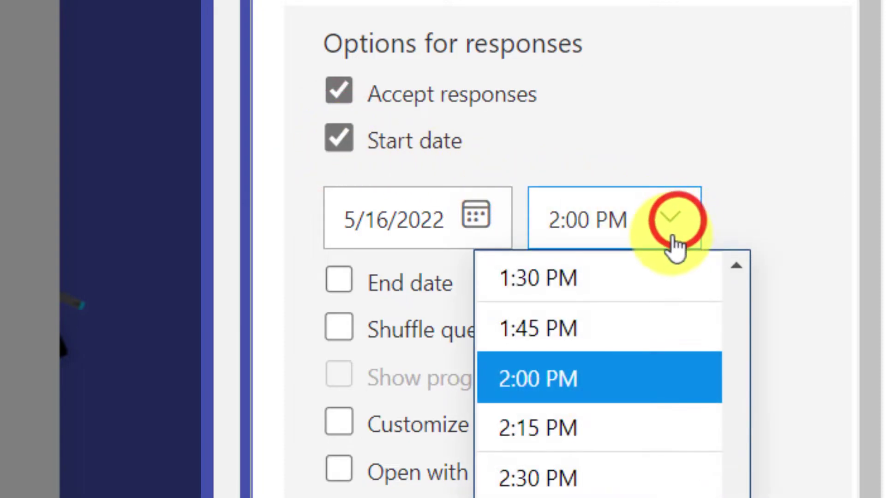
left_click(565, 473)
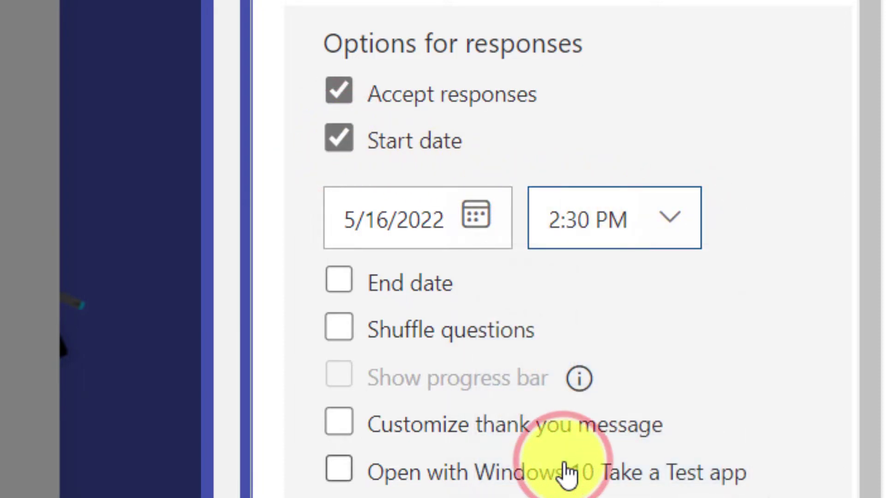
left_click(342, 283)
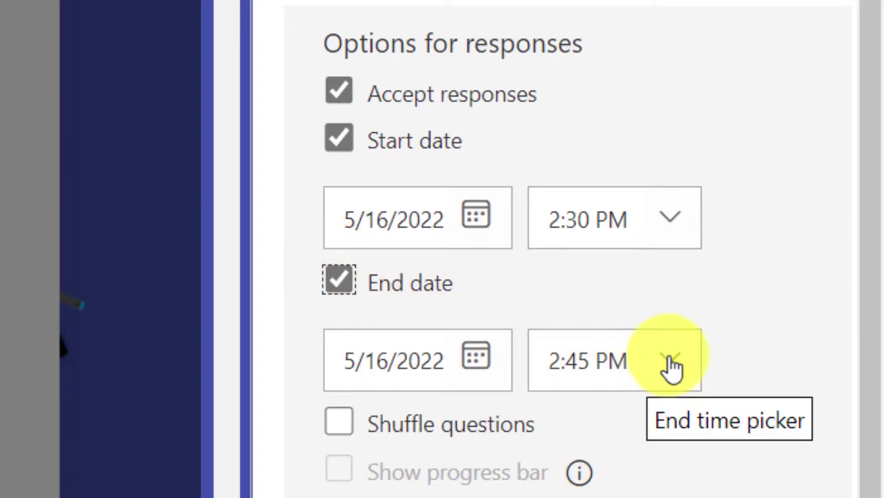
scroll(760, 355, "down", 2)
scroll(759, 365, "down", 2)
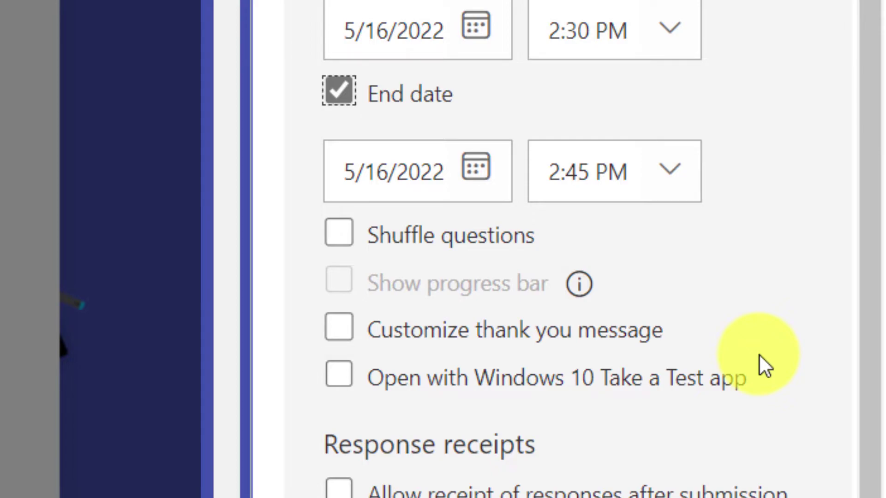
Step: Turn on Shuffle questions for all questions, after briefly trying locked questions 1–2
left_click(340, 230)
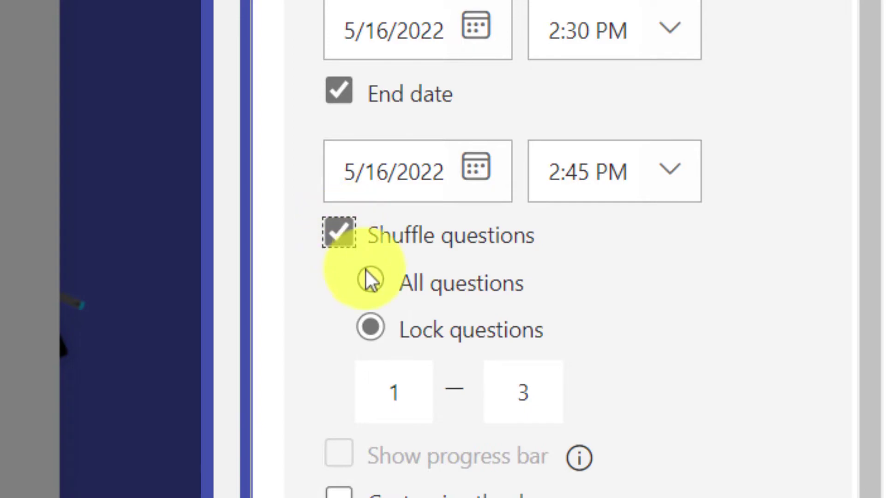
left_click(376, 287)
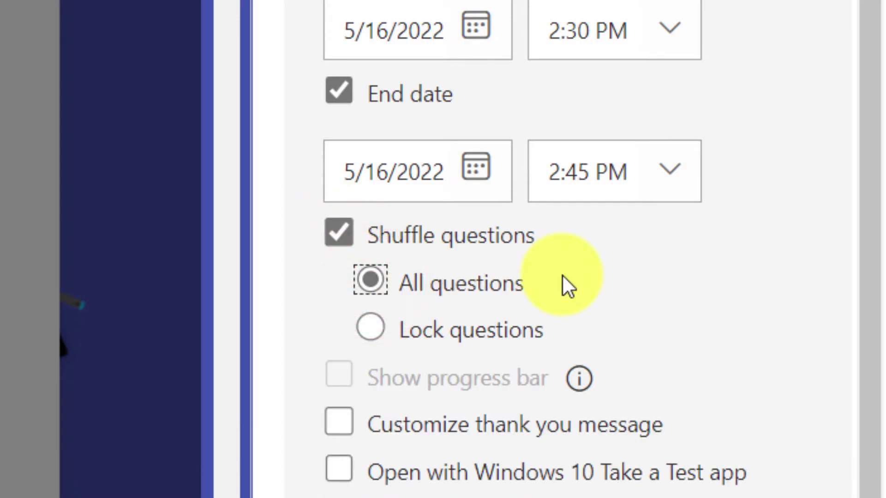
left_click(372, 328)
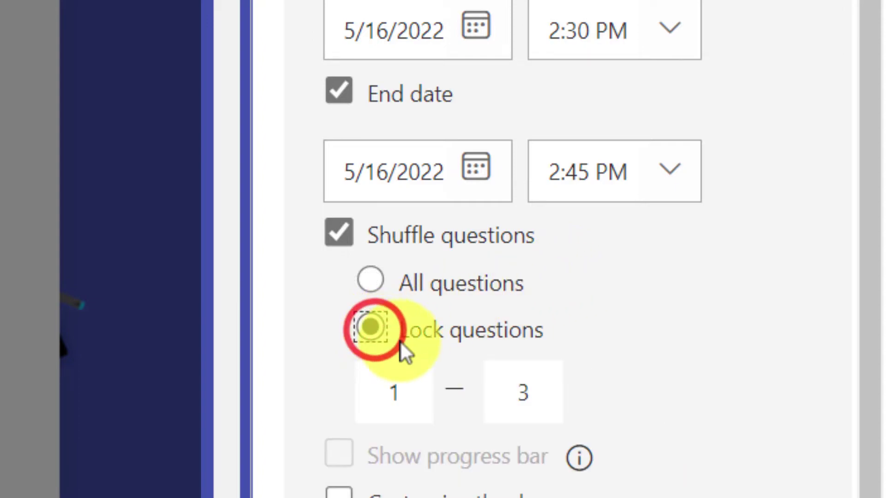
double_click(546, 406)
type("2")
left_click(640, 382)
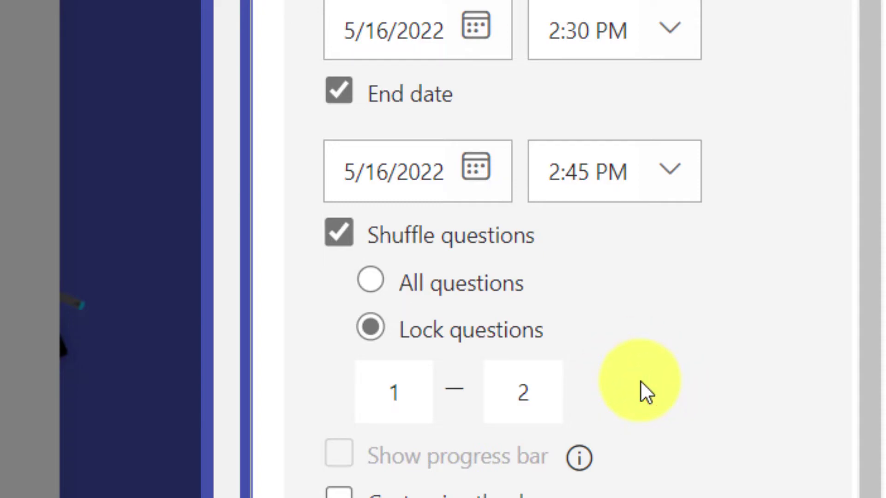
left_click(373, 278)
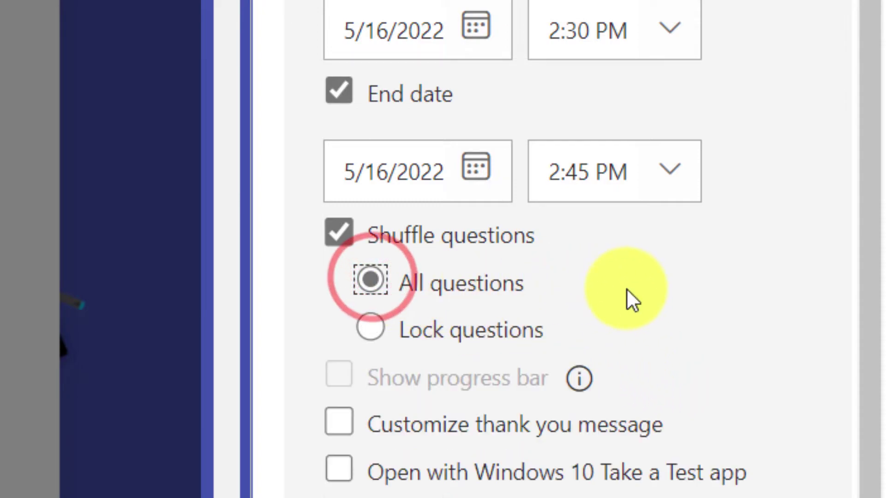
scroll(627, 290, "down", 2)
Step: Enable a custom thank-you message: 'Thank you for taking this quiz! :)'
scroll(636, 236, "down", 2)
scroll(722, 331, "down", 2)
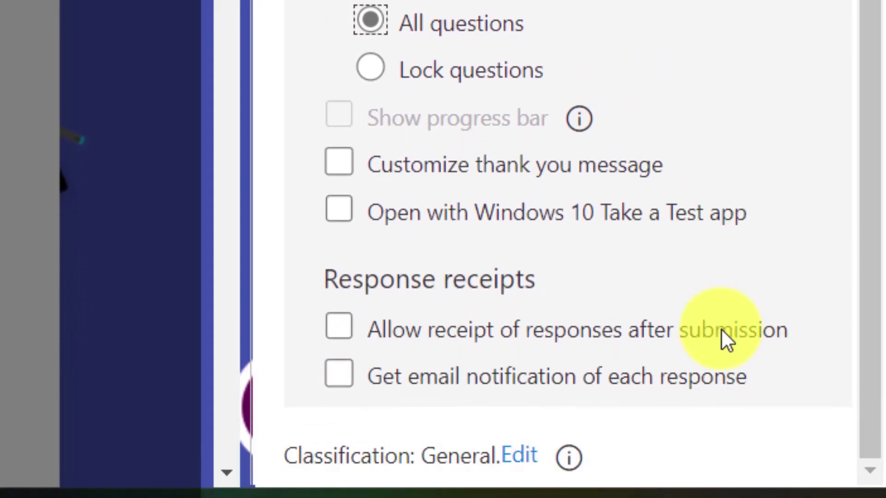
left_click(344, 162)
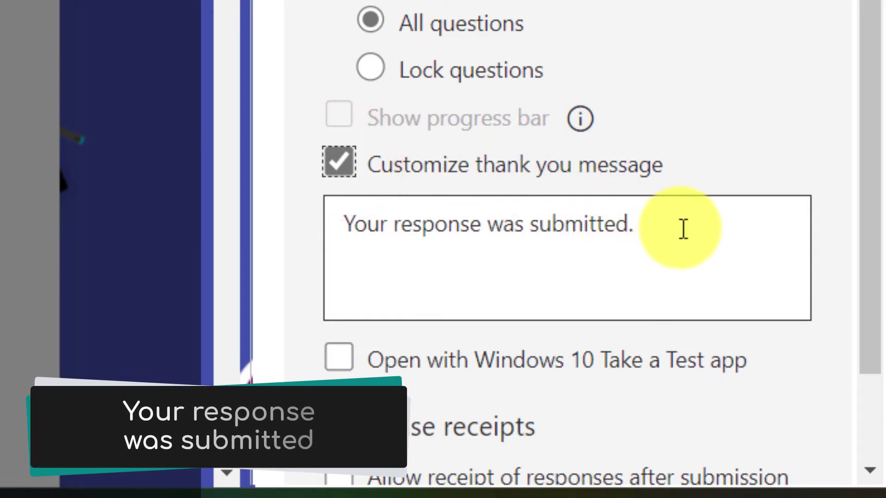
triple_click(683, 229)
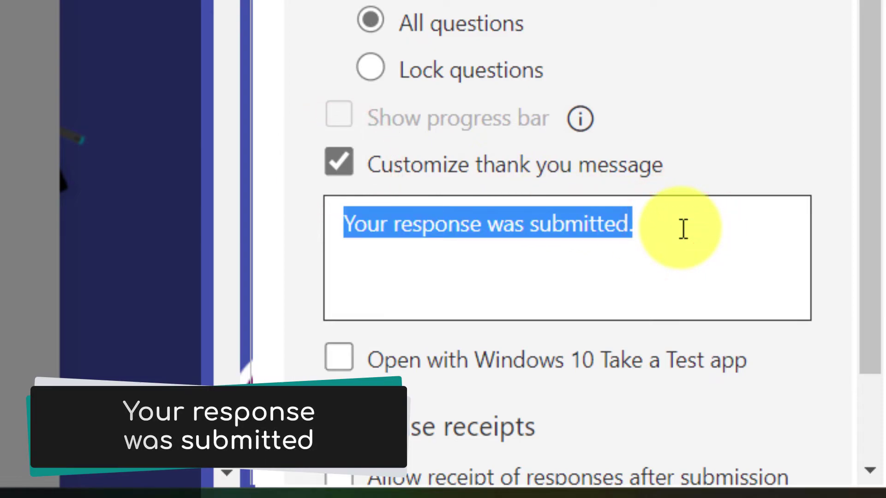
type("Thank you for taking this quiz! :)")
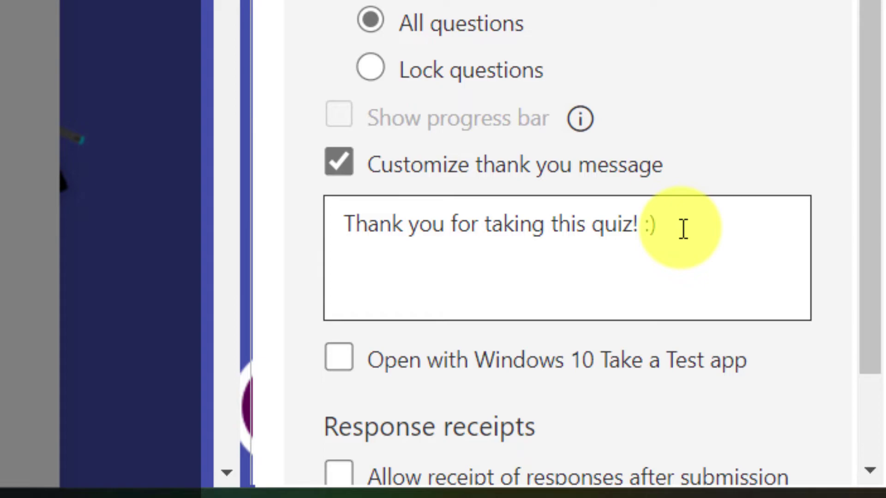
scroll(683, 229, "down", 3)
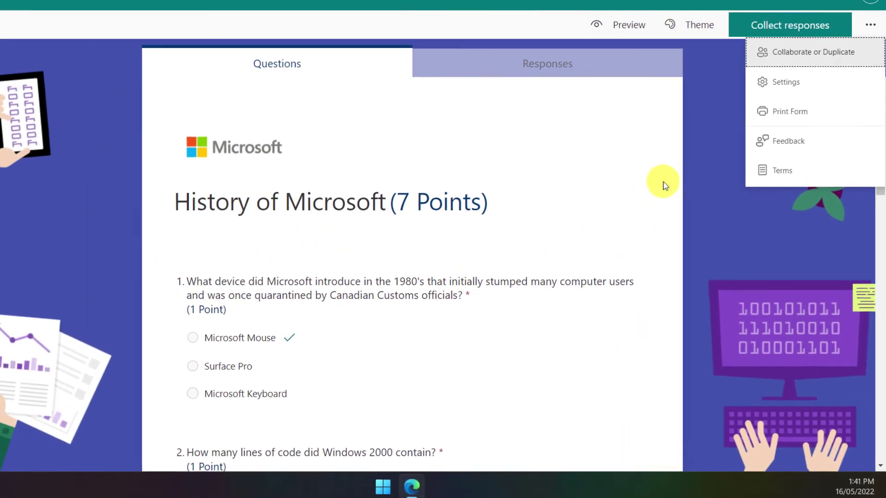
Step: Preview the 'History of Microsoft' quiz as a respondent, scrolling through every question
left_click(665, 185)
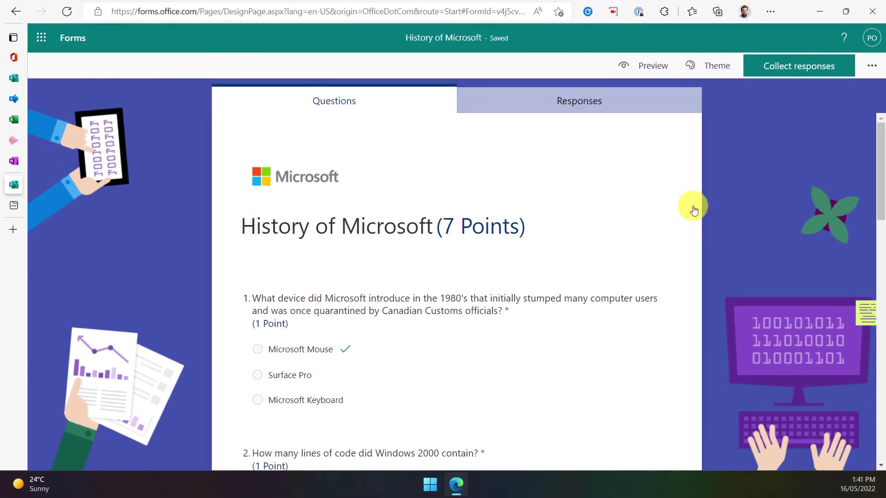
left_click(651, 74)
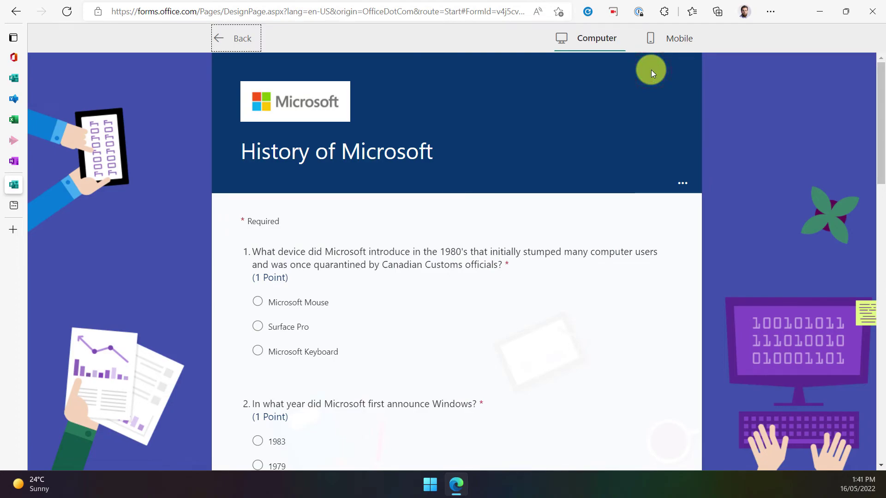
scroll(446, 337, "down", 5)
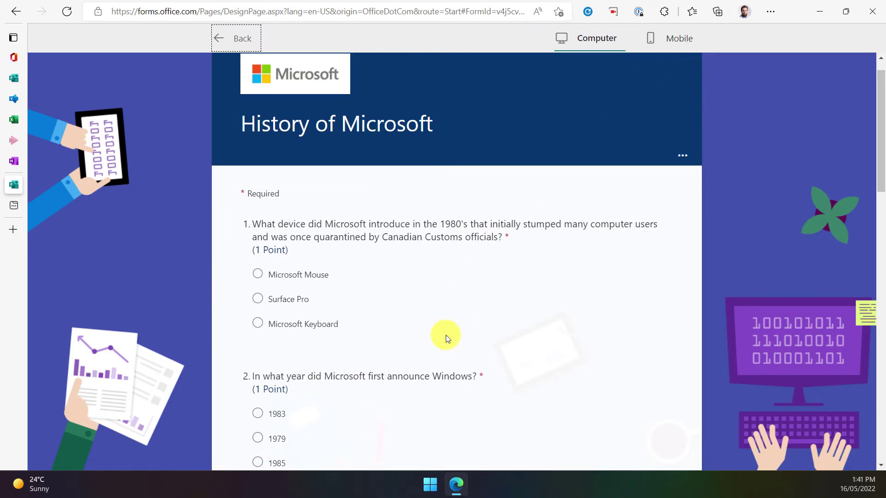
scroll(446, 335, "down", 5)
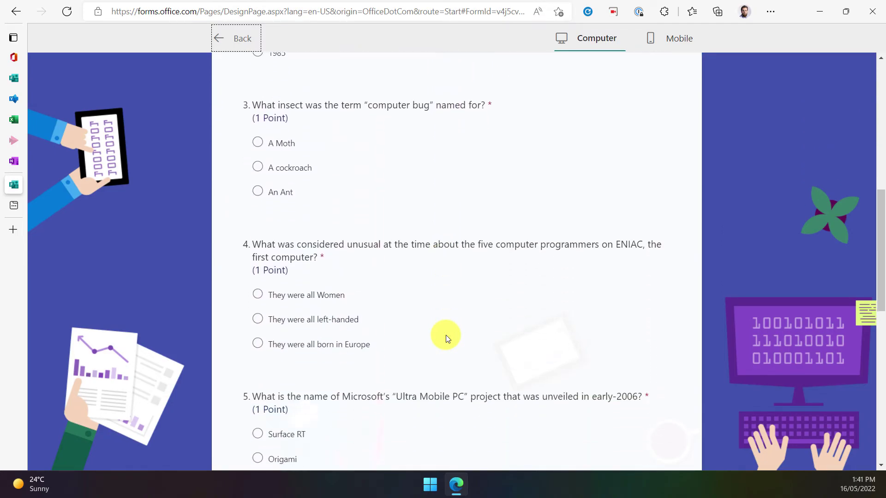
scroll(445, 336, "down", 4)
scroll(446, 337, "down", 1)
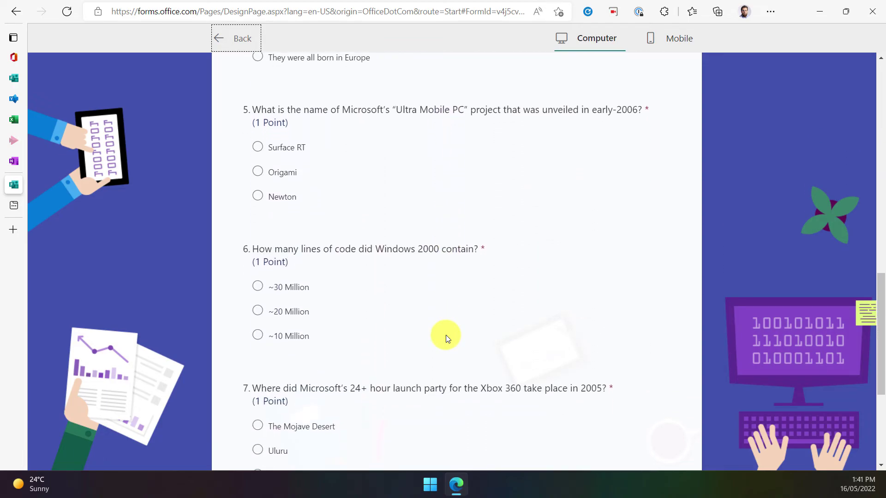
scroll(446, 337, "down", 3)
scroll(446, 336, "down", 2)
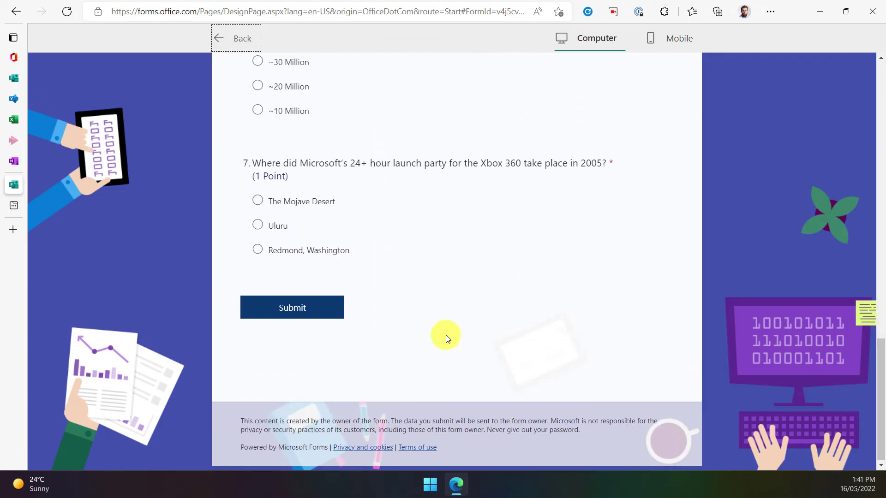
Step: Return from the preview to the editor and minimise Edge to reveal the desktop
key("Home")
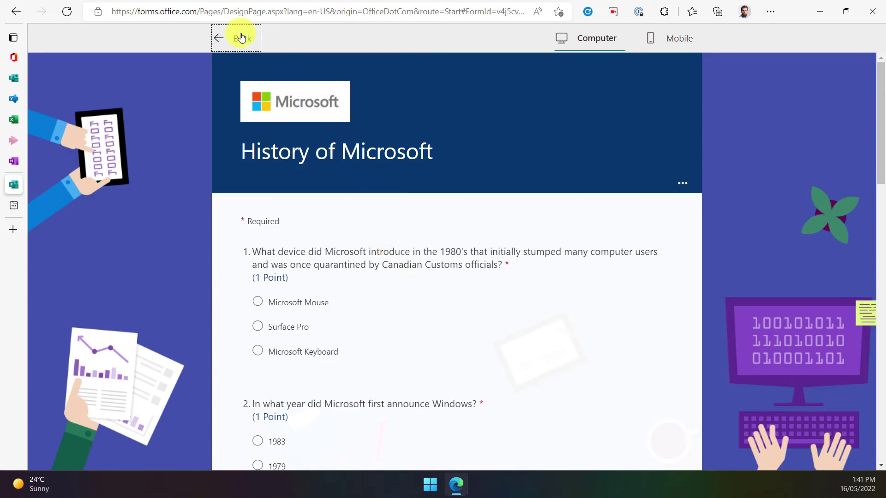
left_click(240, 37)
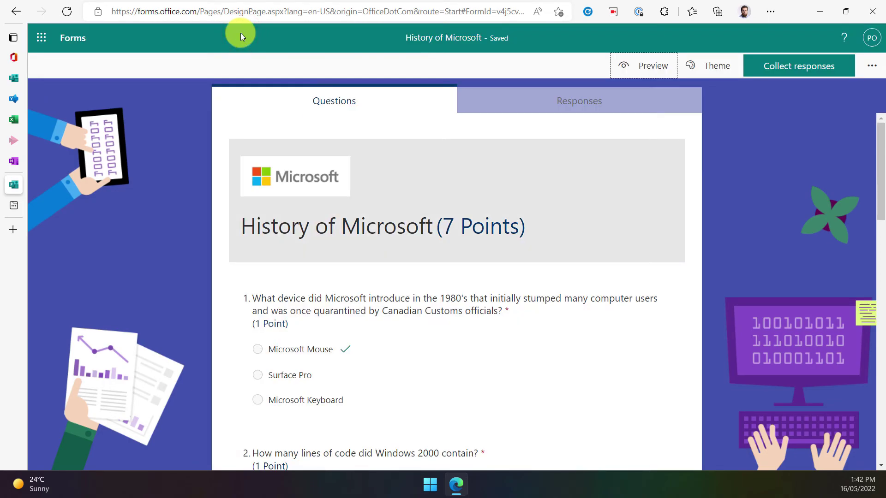
left_click(823, 20)
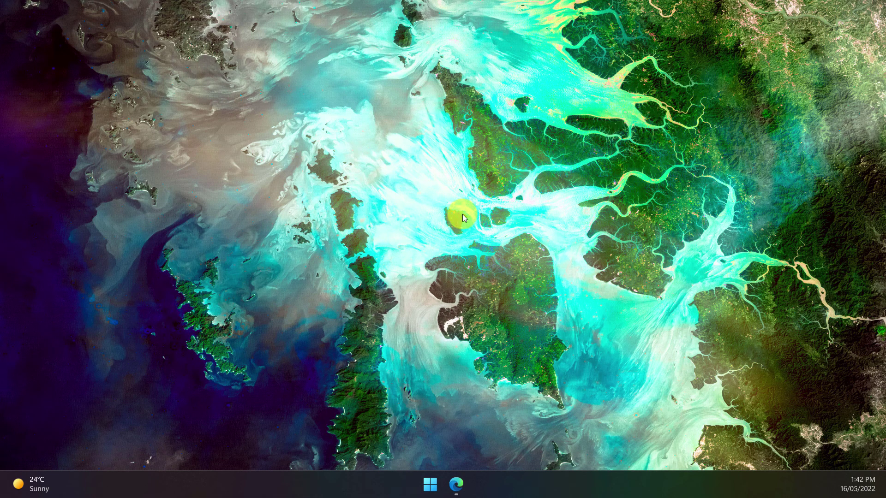